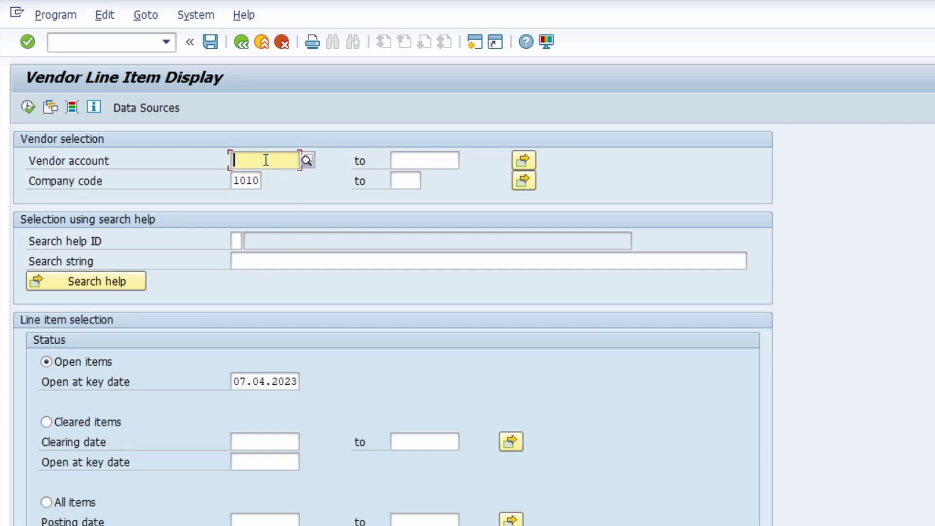
Step: Open the search help for the vendor account and look through its general criteria from search term to vendor
{"action": "left_click", "coordinate": [309, 163]}
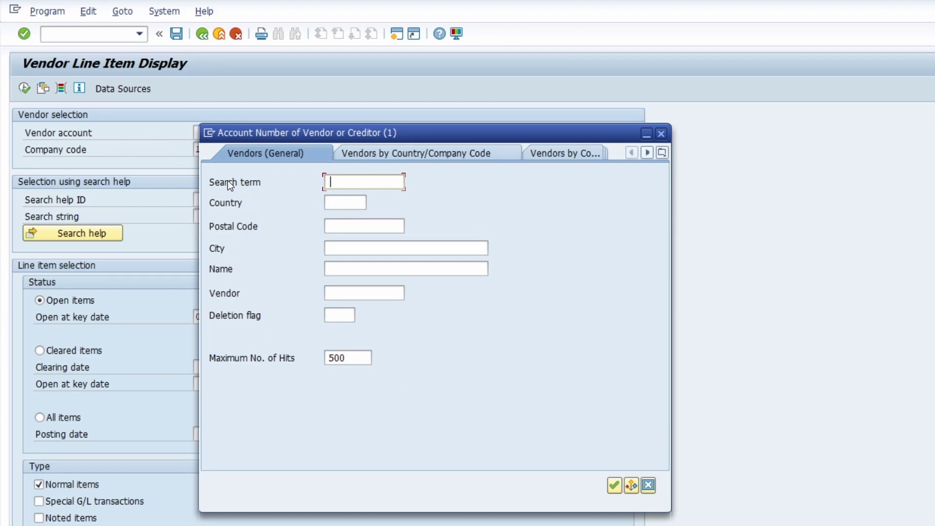
{"action": "left_click", "coordinate": [354, 203]}
{"action": "left_click", "coordinate": [351, 225]}
{"action": "left_click", "coordinate": [355, 248]}
{"action": "left_click", "coordinate": [356, 266]}
{"action": "left_click", "coordinate": [371, 293]}
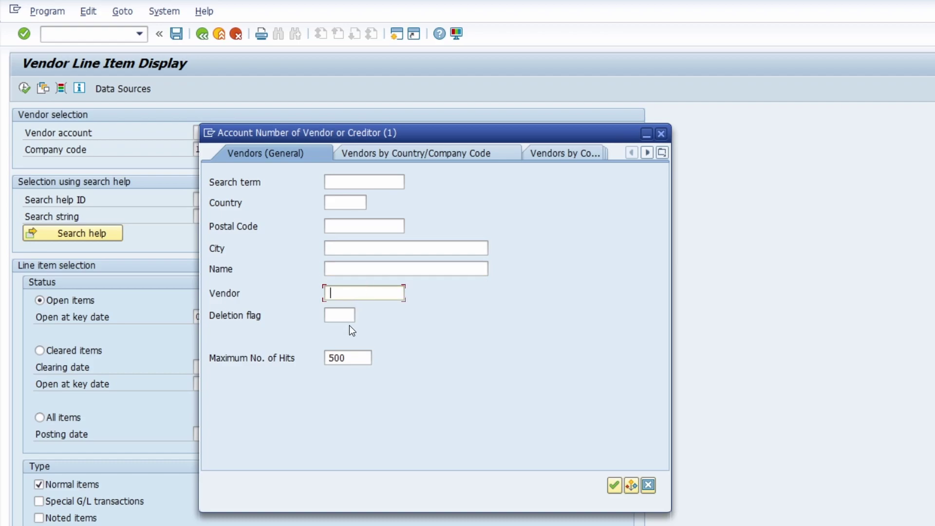
Step: Search vendors by country and company code for company code 1010 with up to 500 hits, and choose the Aachen vendor
{"action": "left_click", "coordinate": [662, 153]}
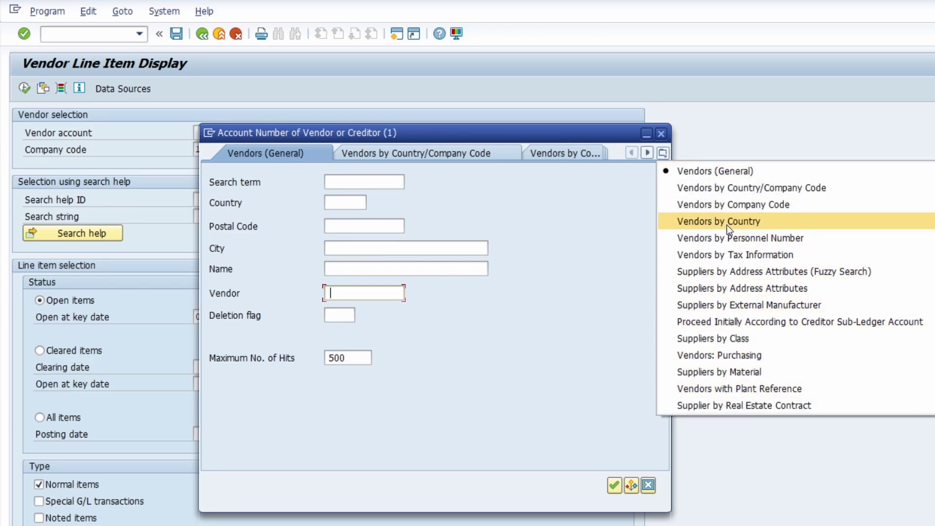
{"action": "left_click", "coordinate": [713, 194]}
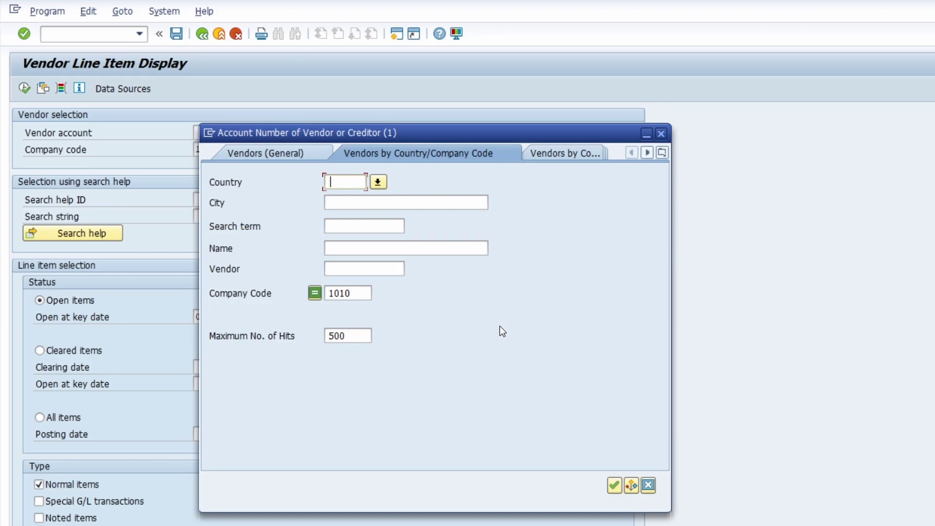
{"action": "double_click", "coordinate": [364, 335]}
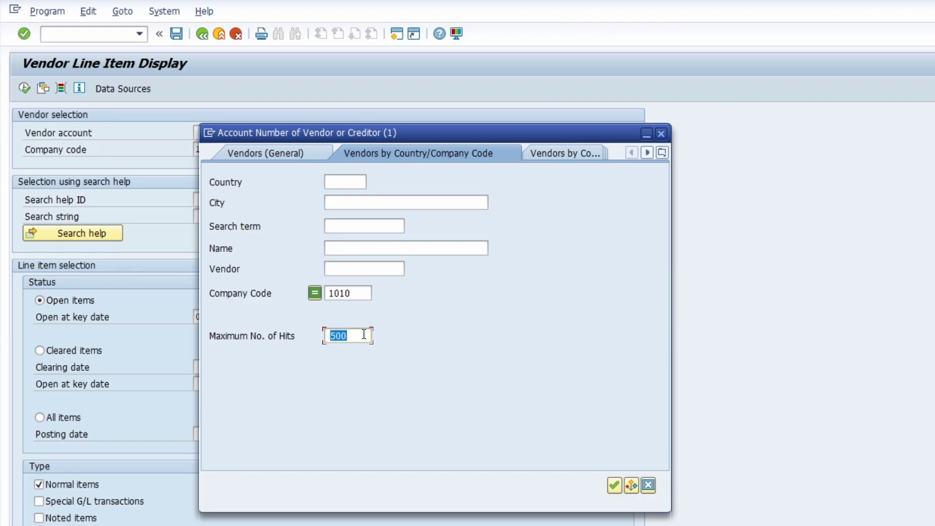
{"action": "left_click", "coordinate": [615, 486]}
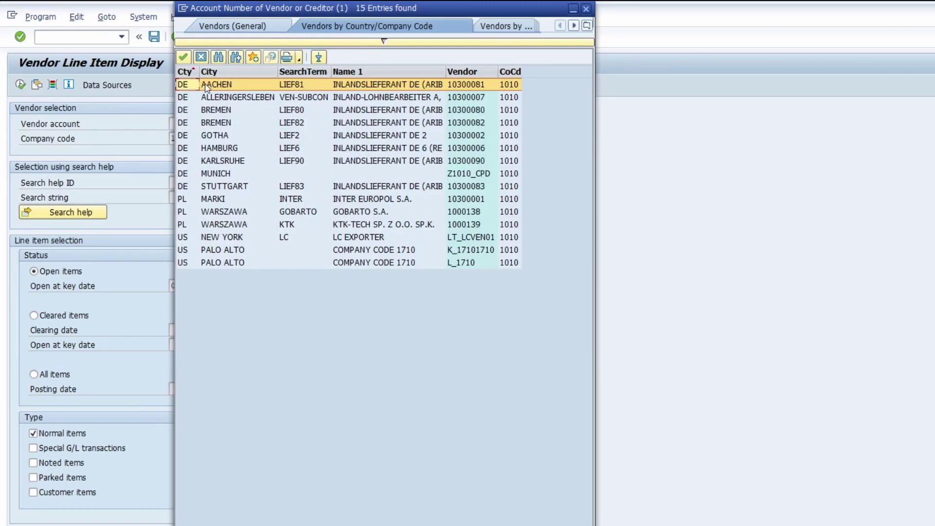
{"action": "double_click", "coordinate": [190, 86]}
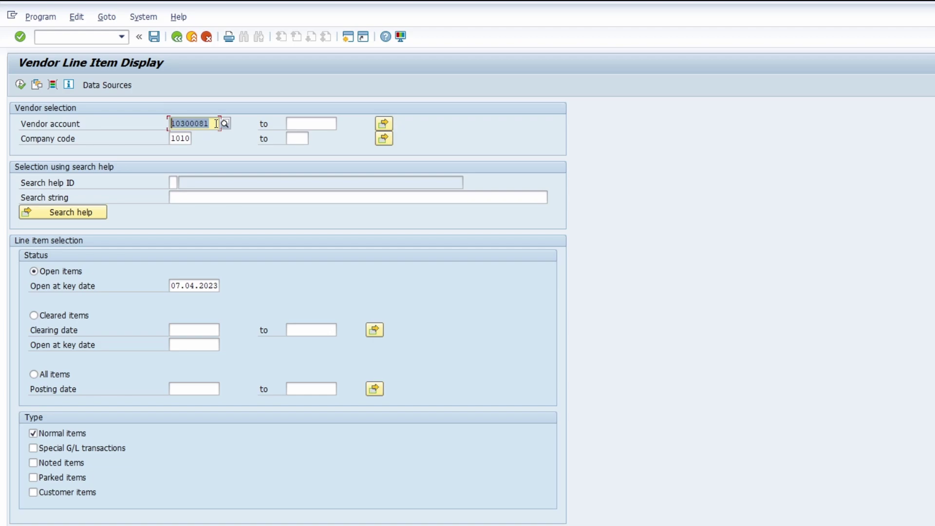
Step: Reopen the vendor account search help and search the general vendors for the search term lief81
{"action": "left_click", "coordinate": [224, 124]}
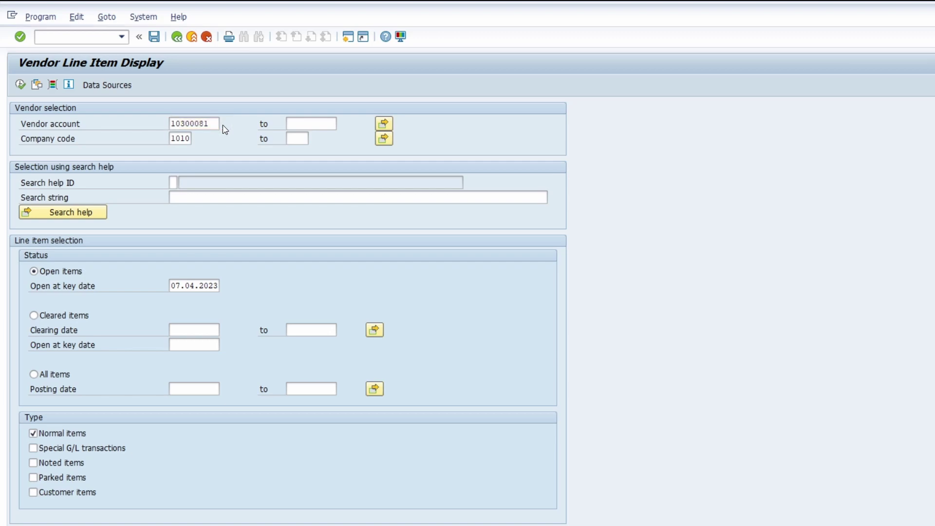
{"action": "left_click", "coordinate": [539, 434]}
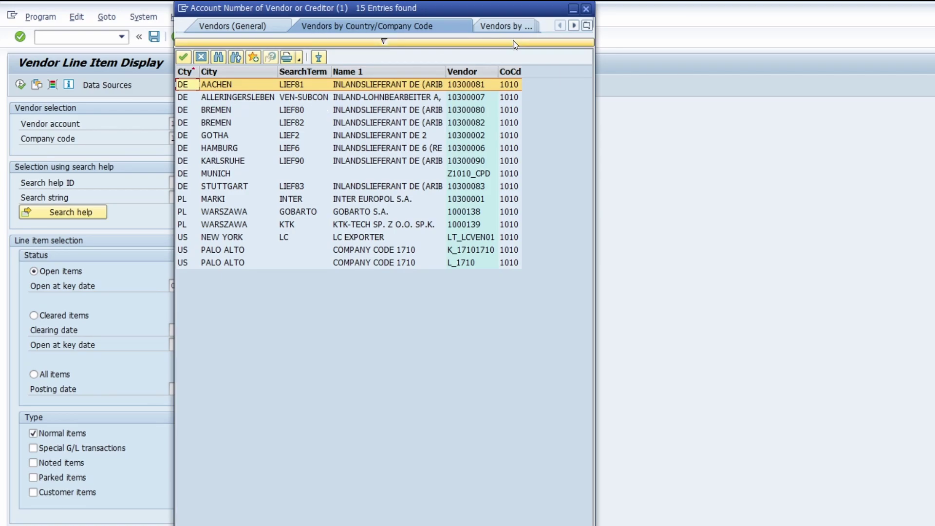
{"action": "left_click", "coordinate": [490, 43]}
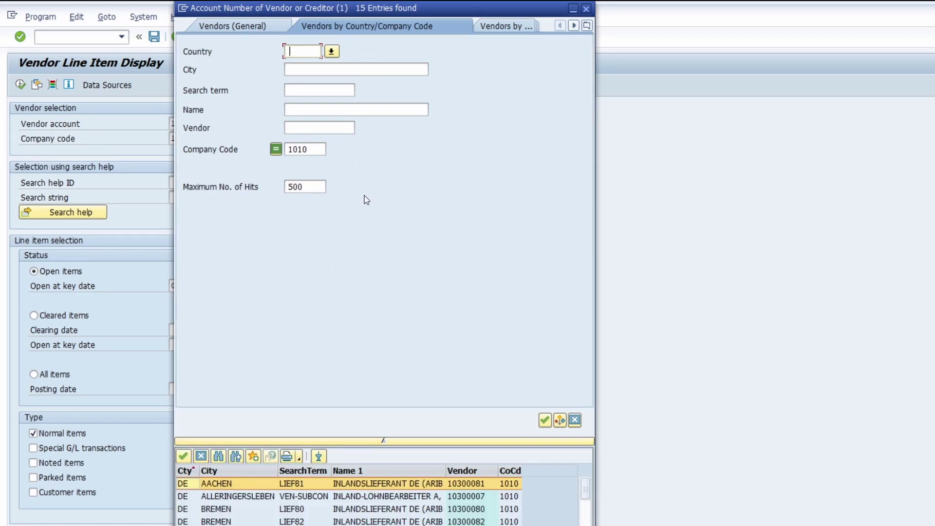
{"action": "left_click", "coordinate": [241, 29]}
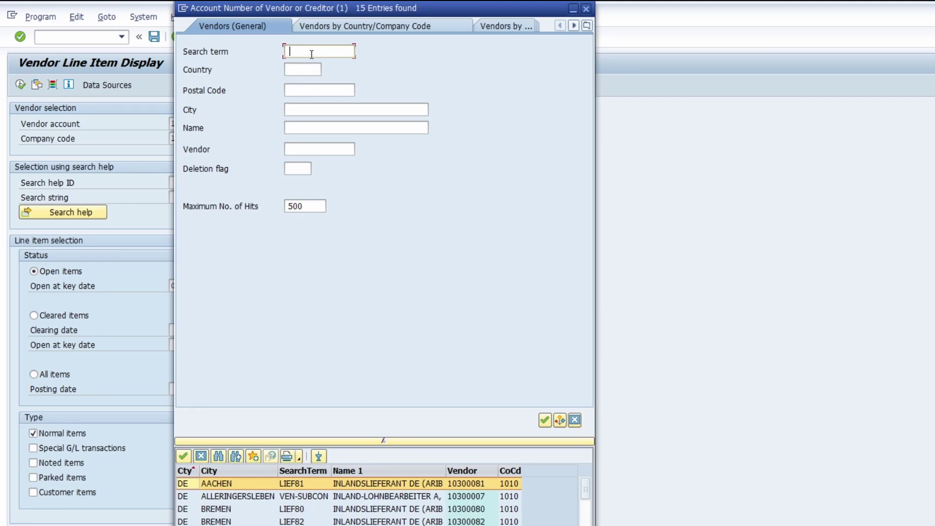
{"action": "type", "text": "lief"}
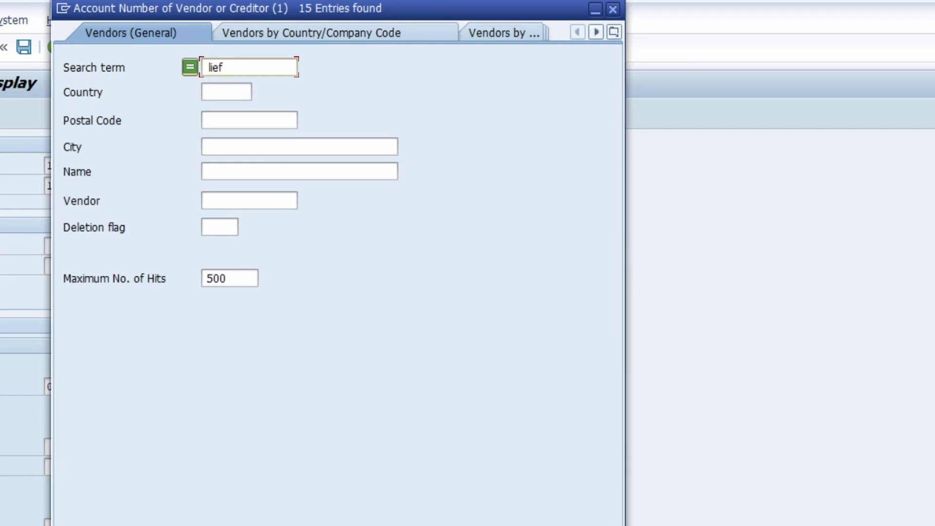
{"action": "type", "text": "80"}
{"action": "key", "text": "Return"}
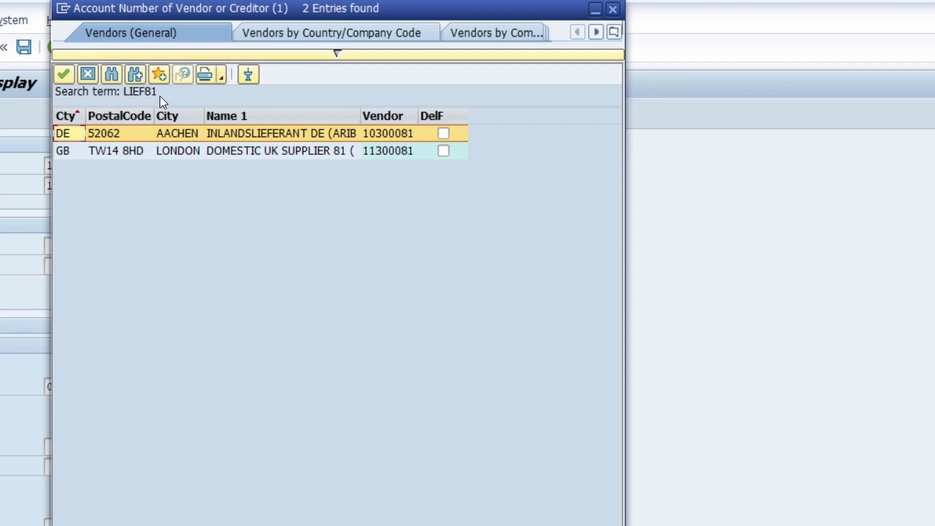
Step: Reopen the search criteria and search for vendors with the wildcard search term lief*
{"action": "left_click", "coordinate": [347, 57]}
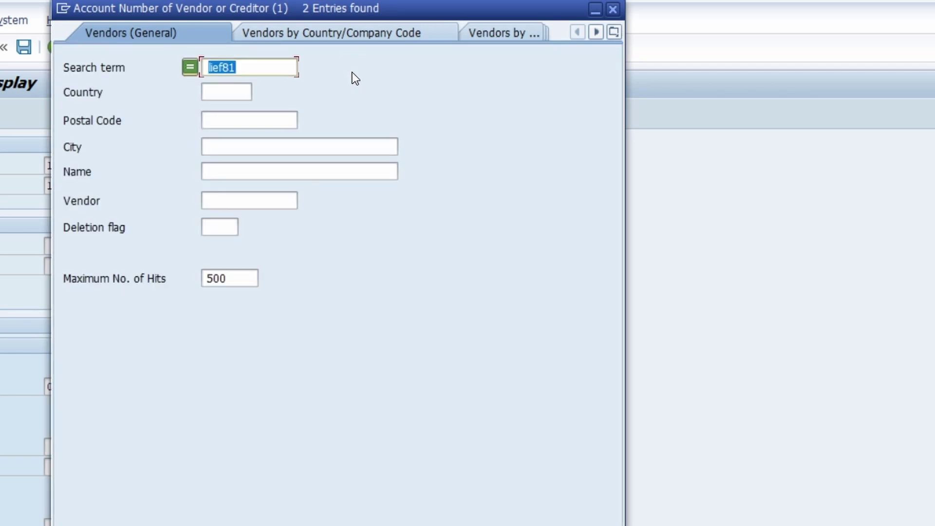
{"action": "left_click", "coordinate": [254, 70]}
{"action": "key", "text": "BackSpace"}
{"action": "key", "text": "BackSpace"}
{"action": "type", "text": "*"}
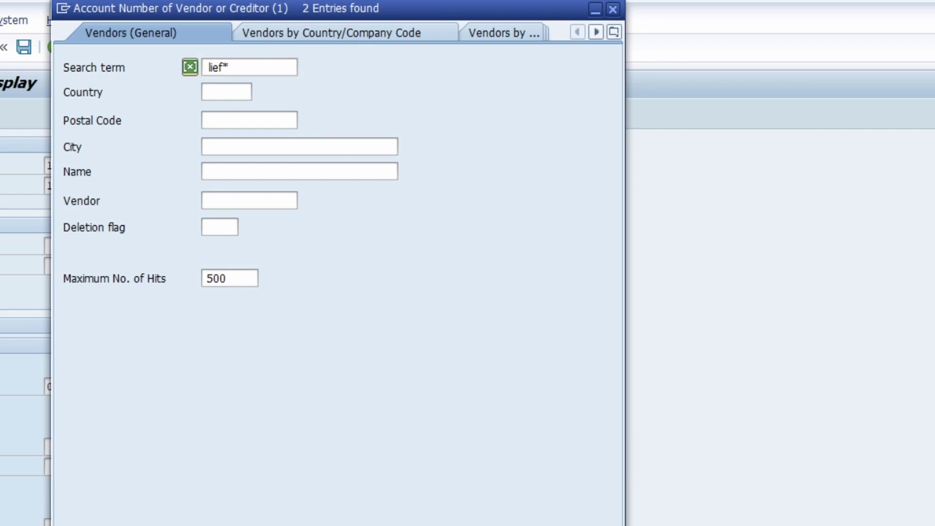
{"action": "key", "text": "Return"}
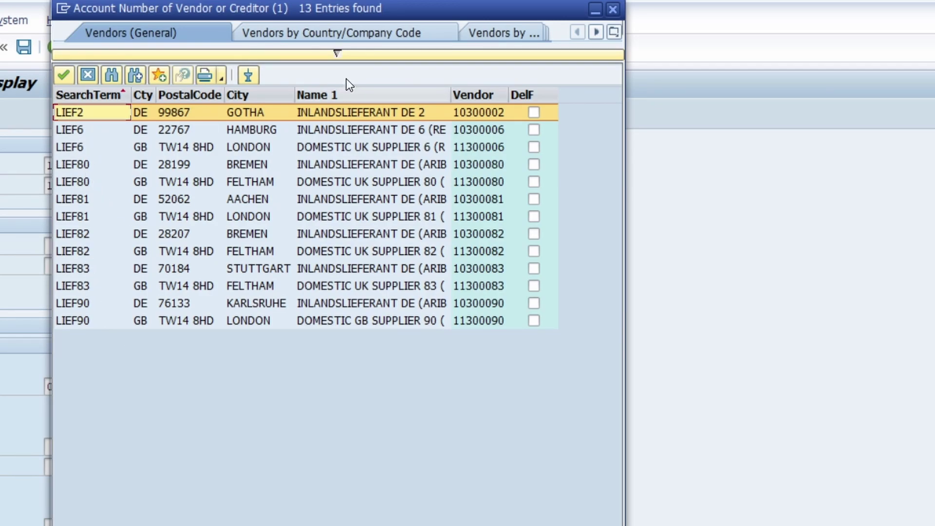
Step: Search for vendors with an 8 anywhere in their search term, using *8*
{"action": "left_click", "coordinate": [336, 53]}
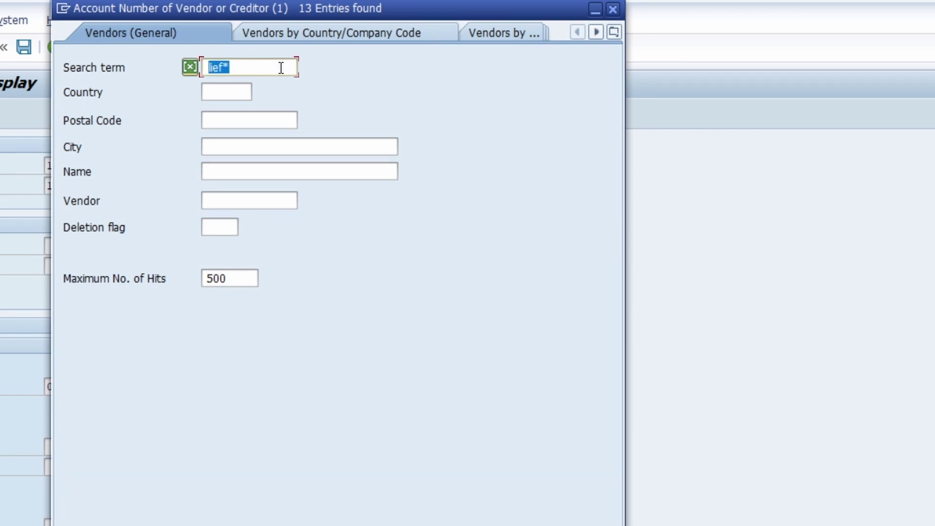
{"action": "type", "text": "*8*"}
{"action": "left_click_drag", "start_coordinate": [222, 69], "coordinate": [267, 73]}
{"action": "left_click", "coordinate": [247, 65]}
{"action": "key", "text": "Return"}
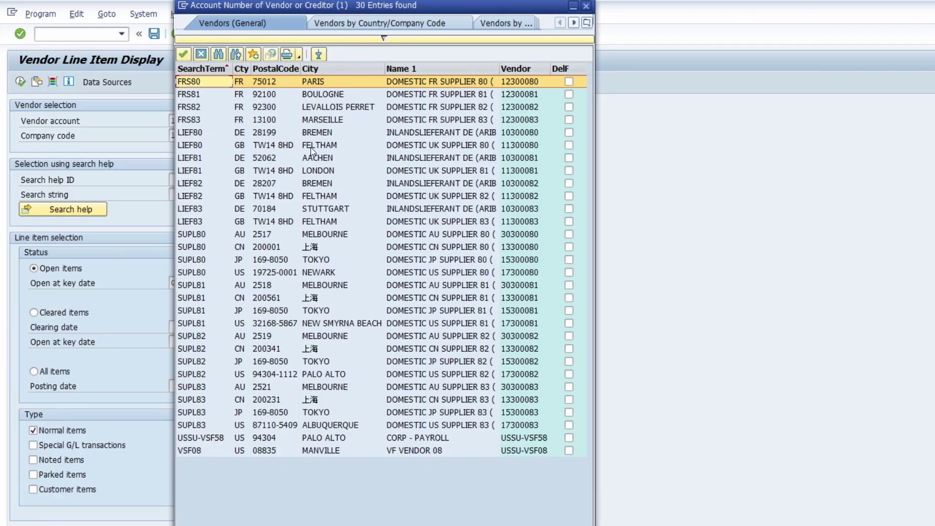
Step: Narrow the vendor search to search terms ending in 8, using *8
{"action": "left_click", "coordinate": [394, 37]}
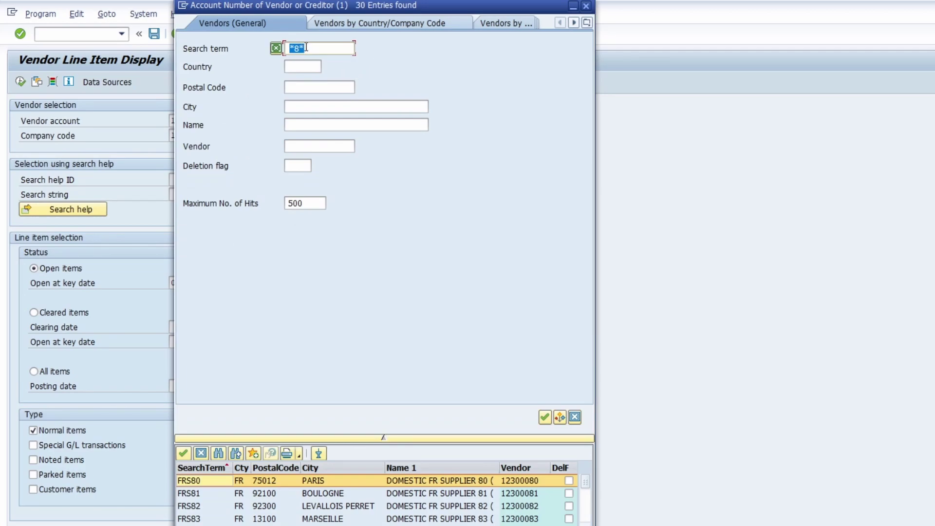
{"action": "key", "text": "BackSpace"}
{"action": "left_click", "coordinate": [544, 417]}
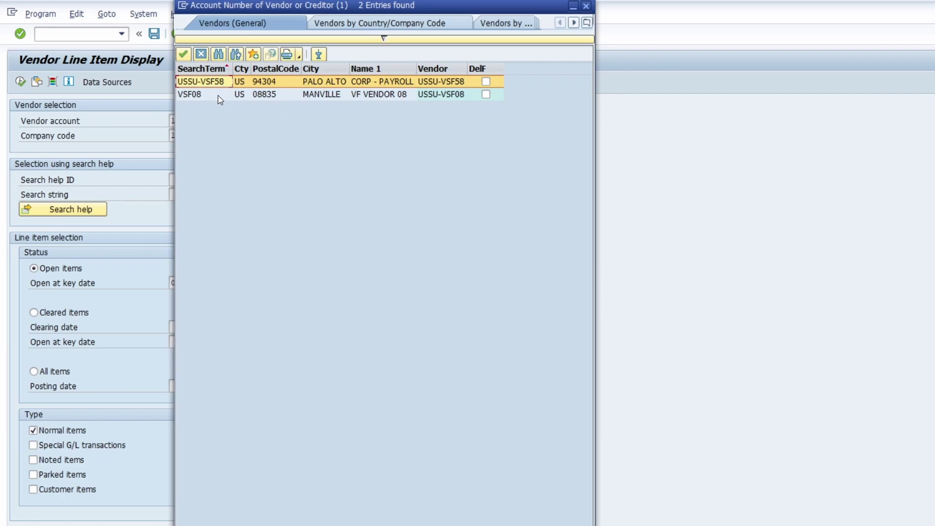
Step: Search for vendors with the single-character wildcard term LIEF8+ and choose the Bremen vendor with search term LIEF80
{"action": "left_click", "coordinate": [367, 40]}
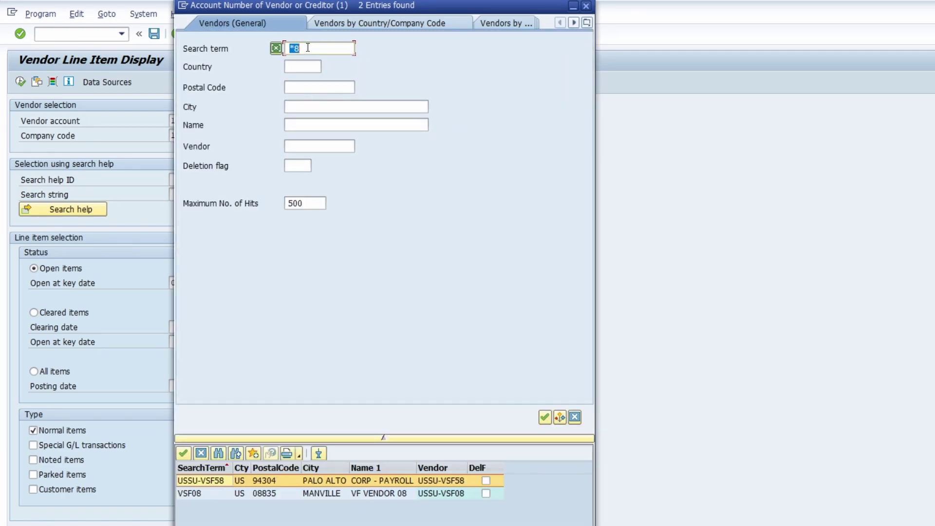
{"action": "type", "text": "LIEF8+"}
{"action": "left_click", "coordinate": [545, 417]}
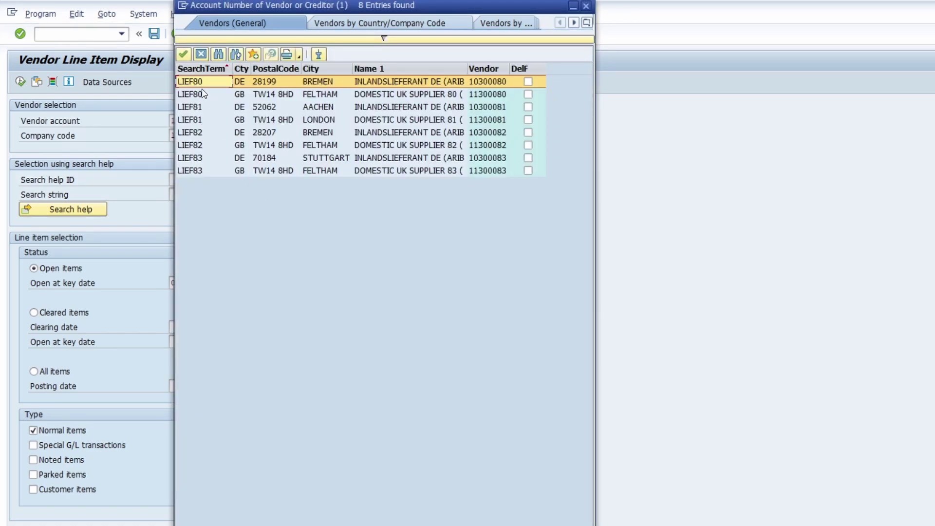
{"action": "left_click", "coordinate": [370, 38]}
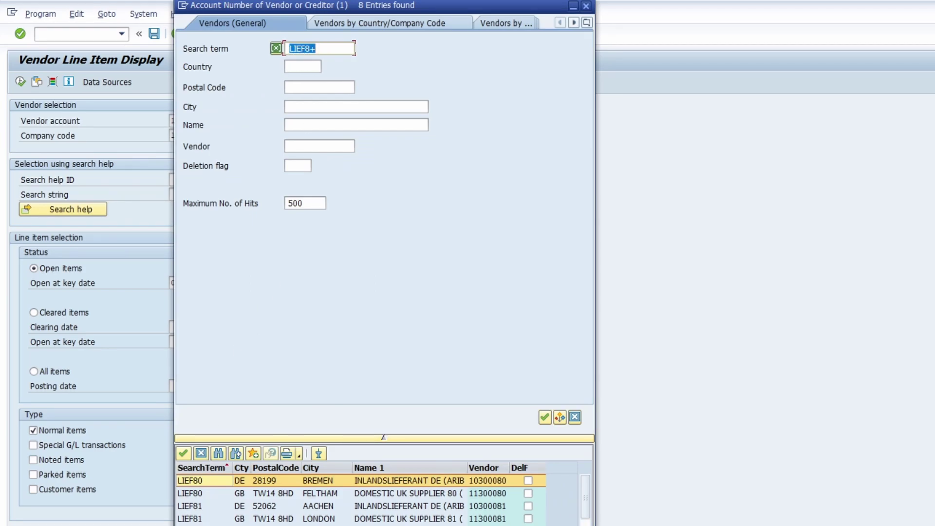
{"action": "scroll", "coordinate": [203, 507], "scroll_direction": "down", "scroll_amount": 1}
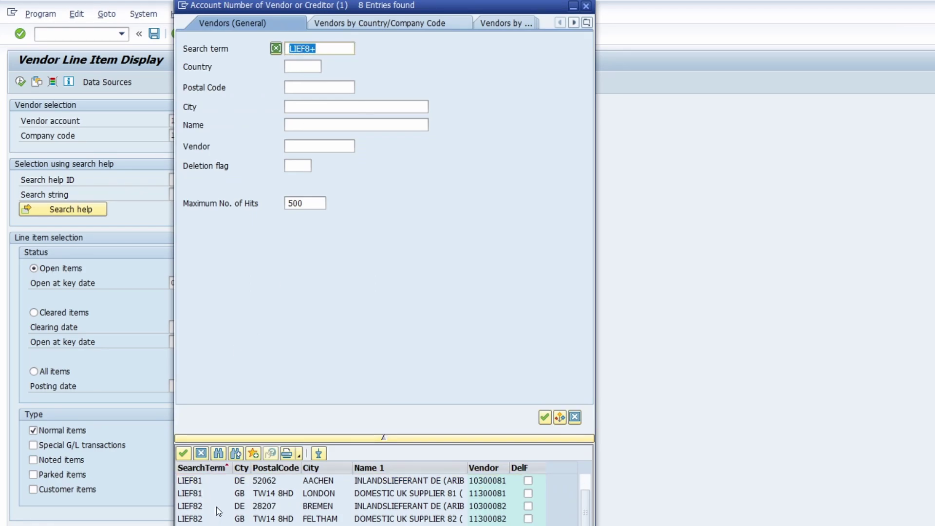
{"action": "scroll", "coordinate": [220, 523], "scroll_direction": "up", "scroll_amount": 1}
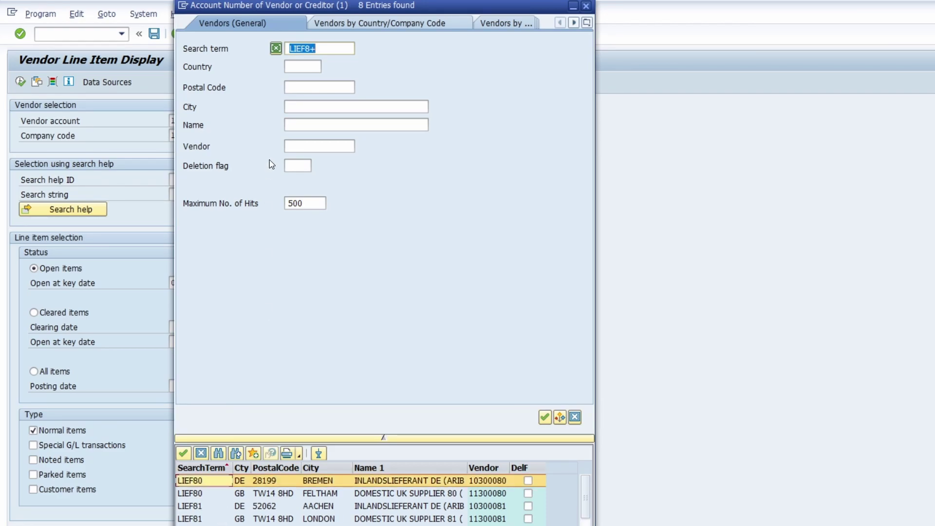
{"action": "double_click", "coordinate": [211, 482]}
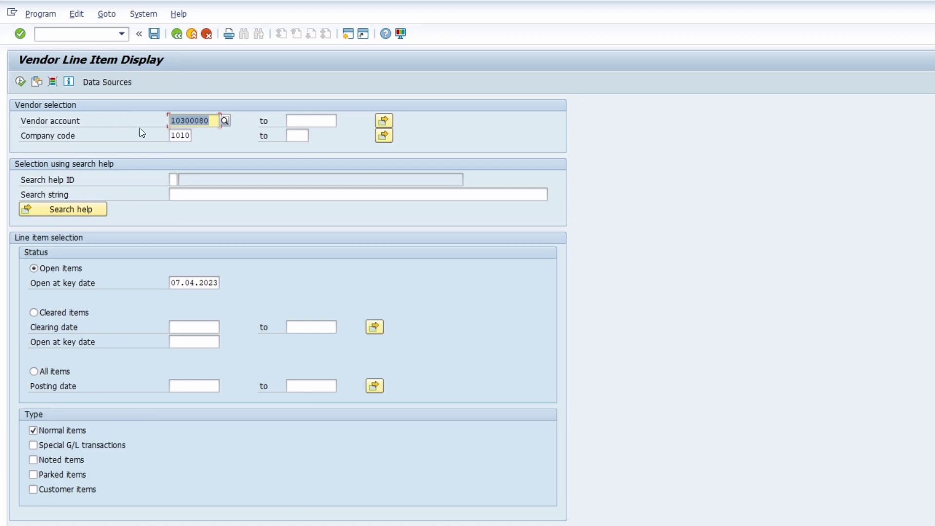
{"action": "left_click", "coordinate": [225, 120]}
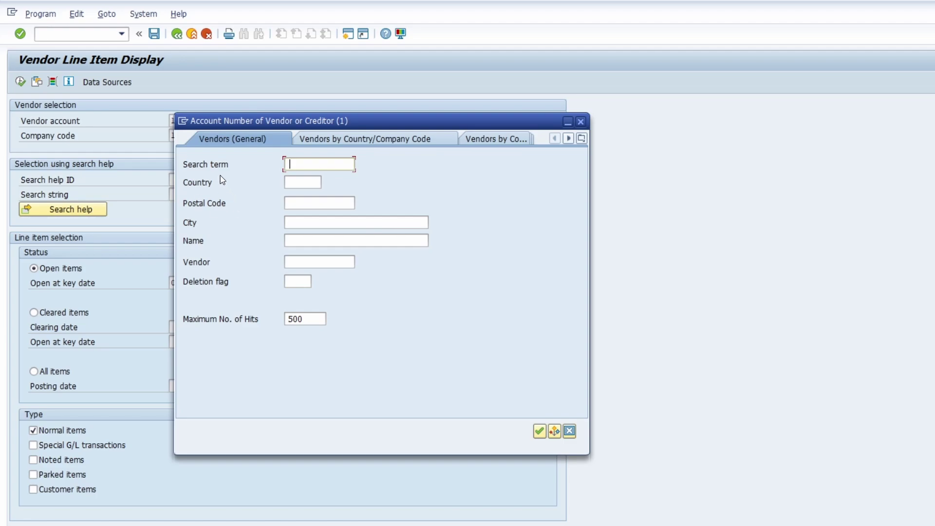
{"action": "left_click_drag", "start_coordinate": [282, 125], "coordinate": [338, 152]}
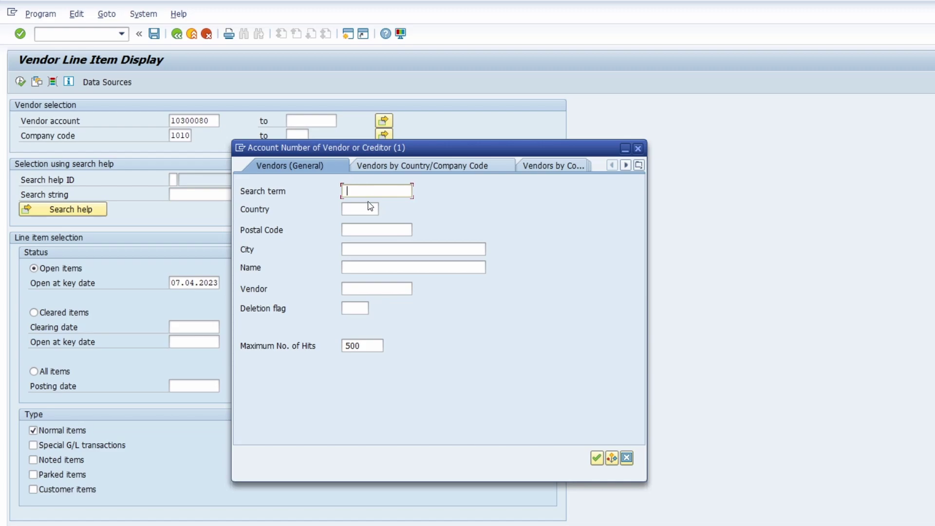
{"action": "left_click", "coordinate": [638, 148]}
Step: Replace the vendor account with the direct search entry =lief8 and run the lookup
{"action": "key", "text": "Delete"}
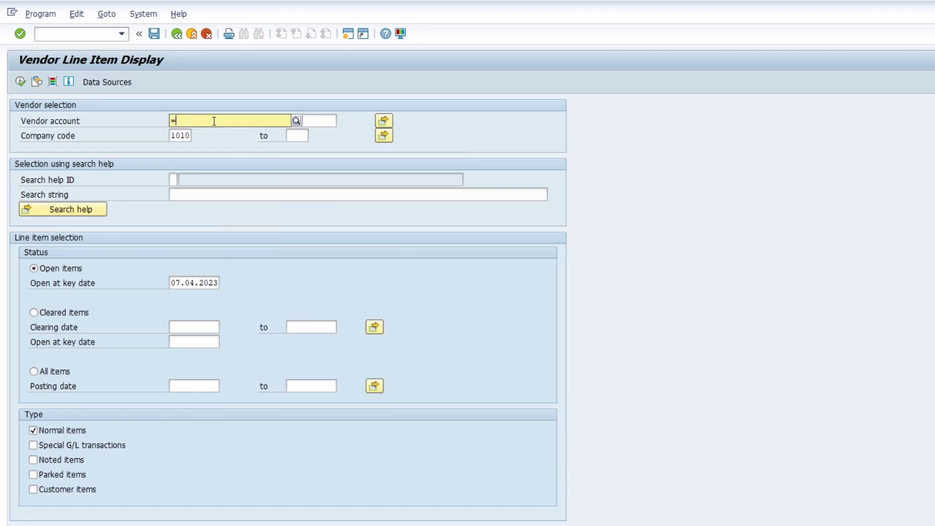
{"action": "type", "text": "=lief"}
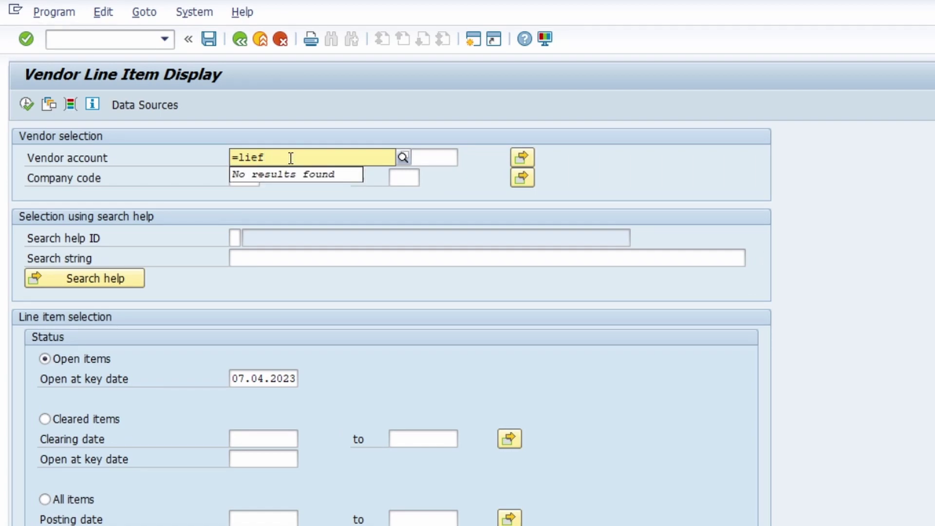
{"action": "type", "text": "8"}
{"action": "key", "text": "Return"}
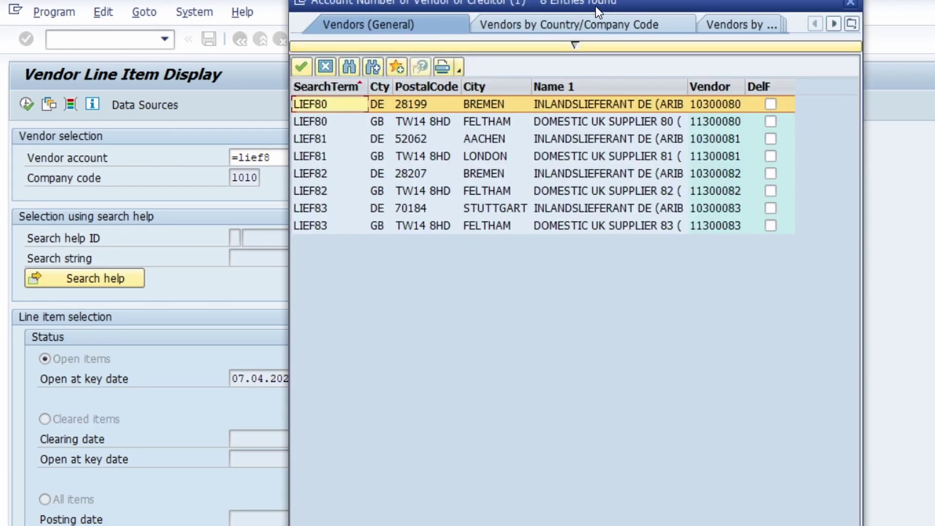
Step: Check the search term that the direct entry passed to the vendor search criteria, and list the matches again
{"action": "left_click_drag", "start_coordinate": [595, 6], "coordinate": [609, 111]}
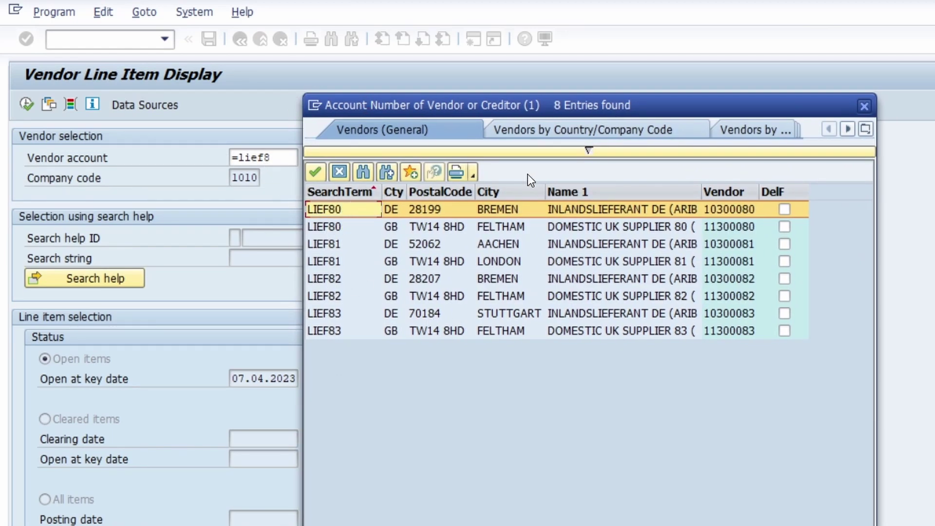
{"action": "left_click", "coordinate": [534, 153]}
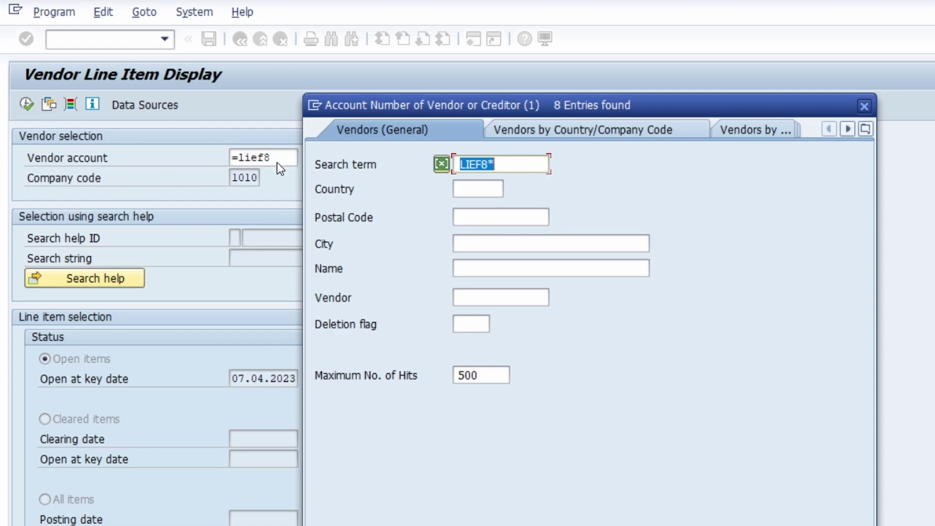
{"action": "left_click_drag", "start_coordinate": [475, 107], "coordinate": [462, 68]}
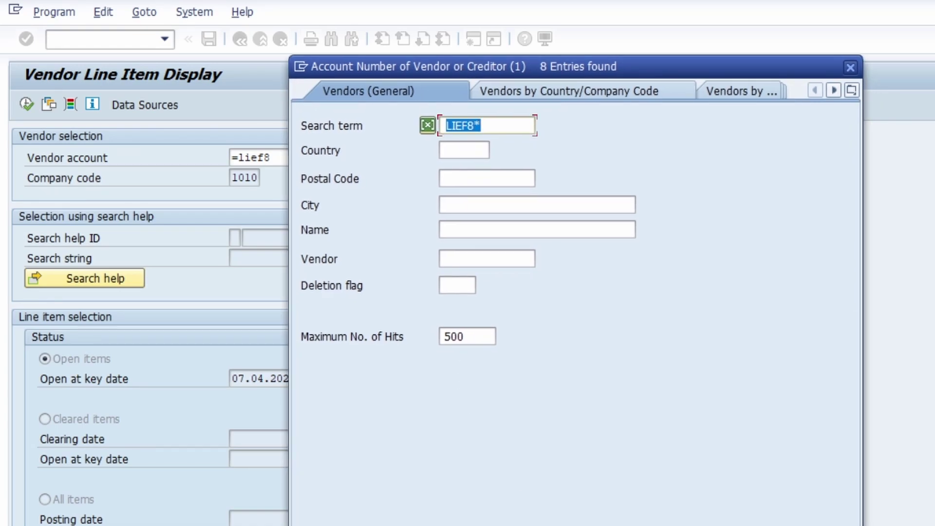
{"action": "key", "text": "Return"}
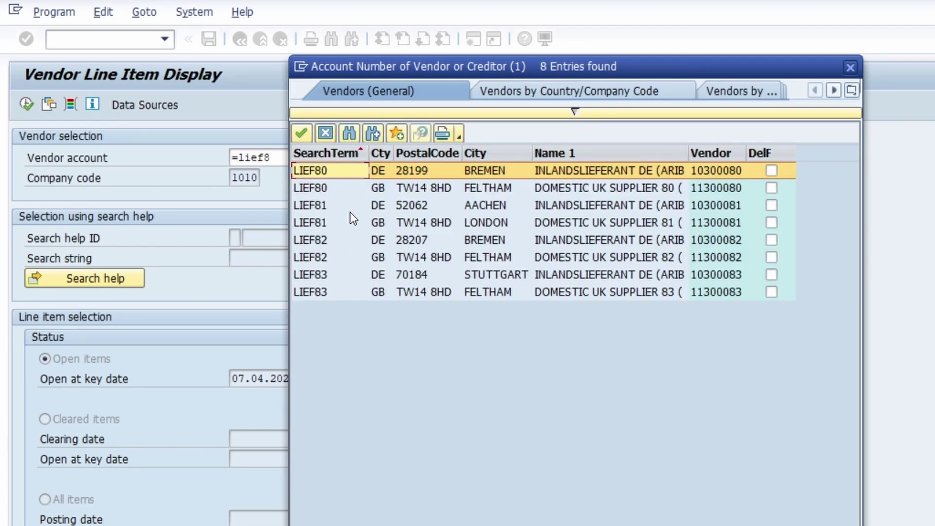
Step: Search for vendors with the term *8, mark the VSF08 entry, and close the results without choosing a vendor
{"action": "left_click", "coordinate": [558, 113]}
{"action": "left_click_drag", "start_coordinate": [469, 126], "coordinate": [413, 128]}
{"action": "type", "text": "*"}
{"action": "key", "text": "Right"}
{"action": "key", "text": "Right"}
{"action": "key", "text": "BackSpace"}
{"action": "key", "text": "Return"}
{"action": "left_click", "coordinate": [328, 189]}
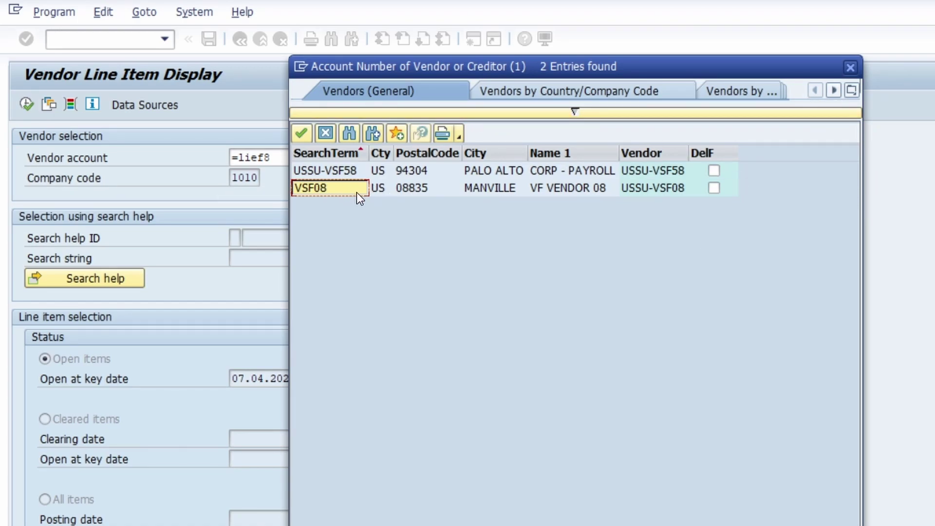
{"action": "left_click", "coordinate": [851, 68]}
Step: Enter =VSF08 as the vendor account so that the matching vendor is filled in directly
{"action": "double_click", "coordinate": [285, 157]}
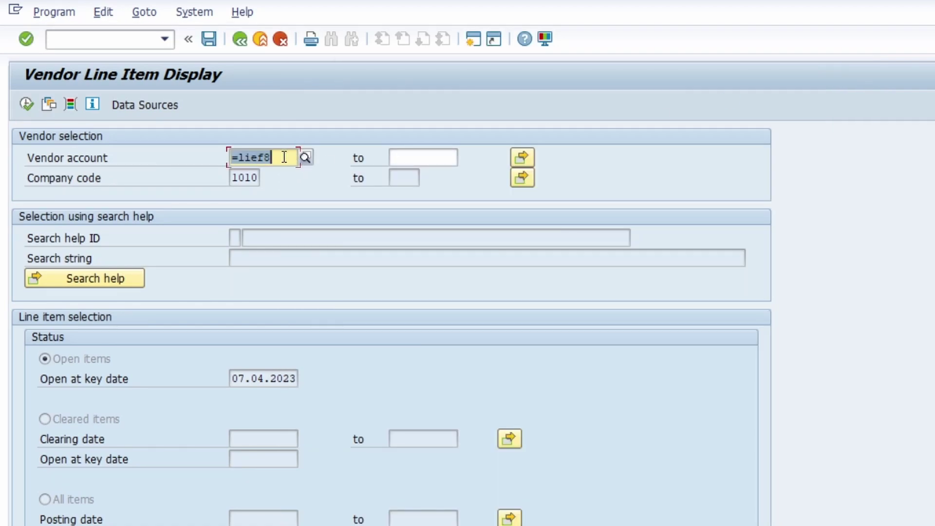
{"action": "type", "text": "=VSF08"}
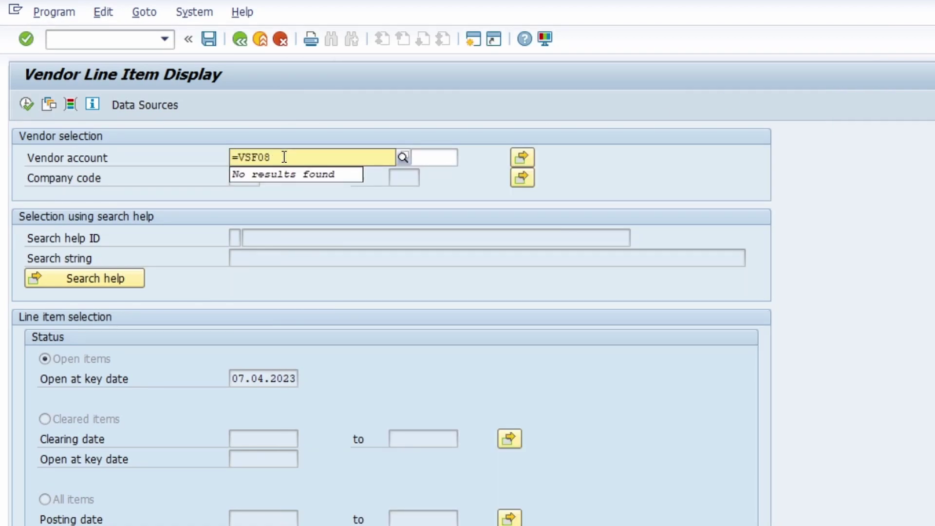
{"action": "key", "text": "Return"}
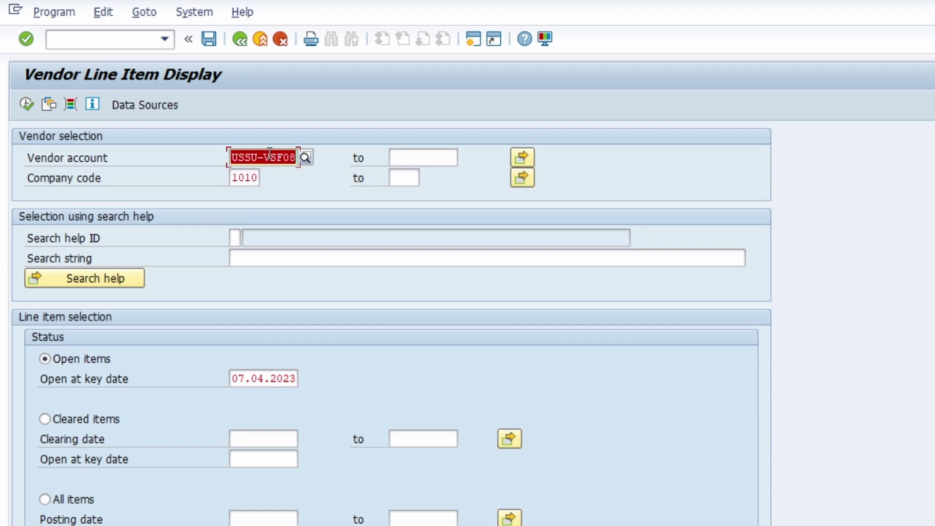
{"action": "left_click", "coordinate": [294, 158]}
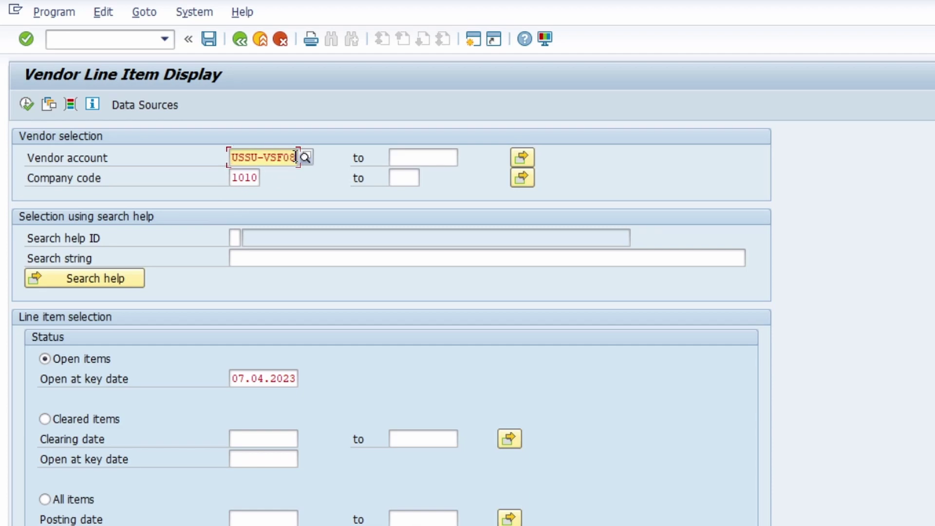